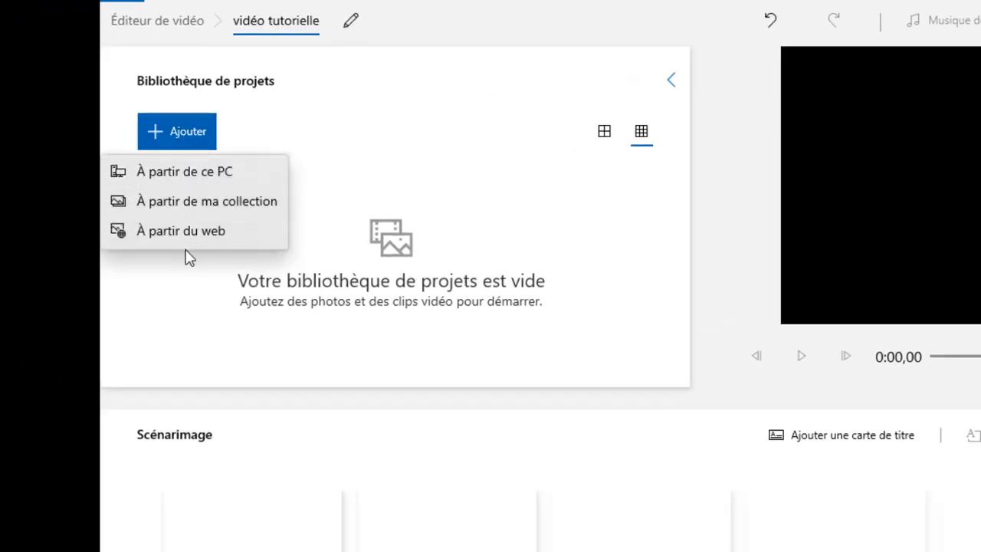
# Import the photos 20190613_164119 and 20170923_123631 from this PC's Images folder into the project library
pyautogui.click(182, 173)
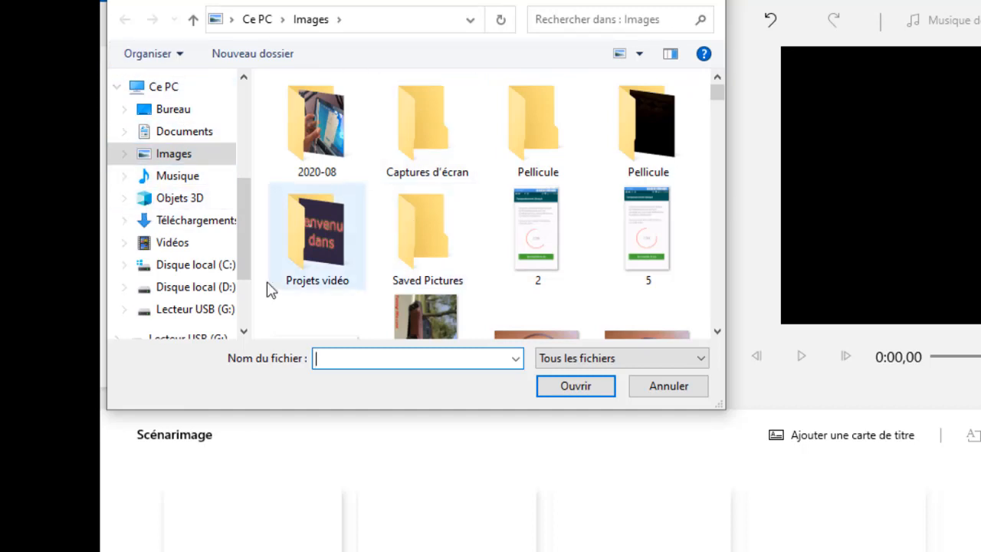
pyautogui.scroll(-2, 307, 291)
pyautogui.click(427, 278)
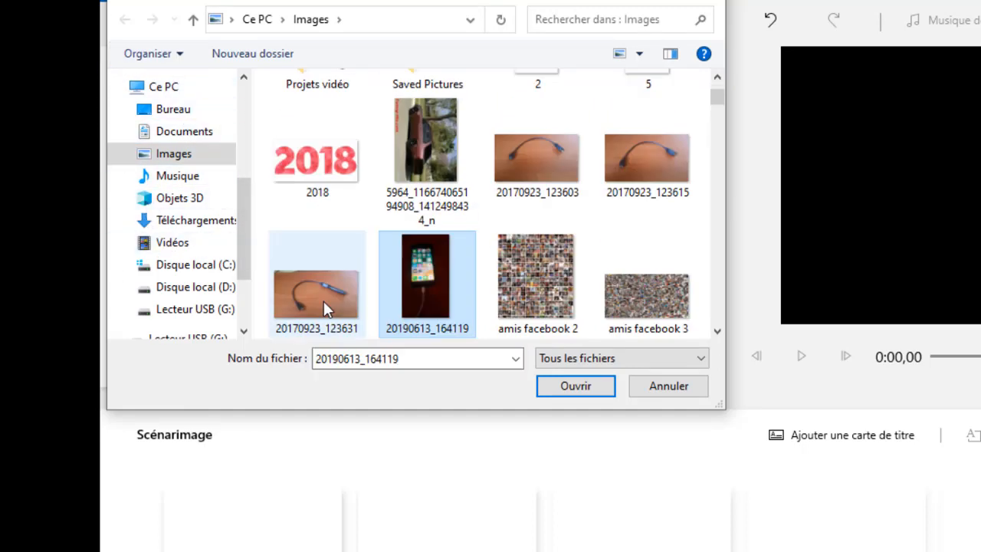
pyautogui.keyDown('ctrl'); pyautogui.click(324, 307); pyautogui.keyUp('ctrl')
pyautogui.click(576, 385)
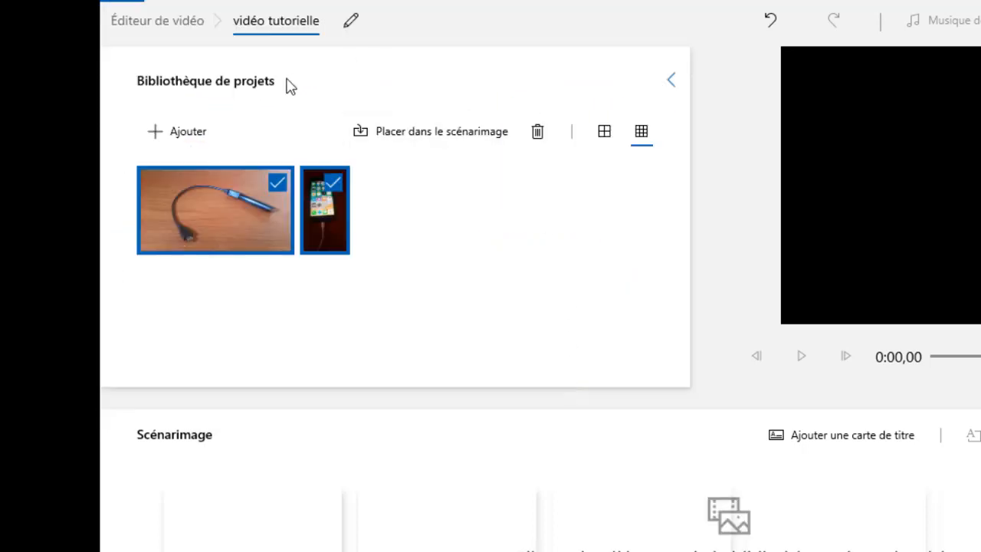
# Import the video "intro canalmalek" from this PC's Vidéos folder into the project library
pyautogui.click(183, 132)
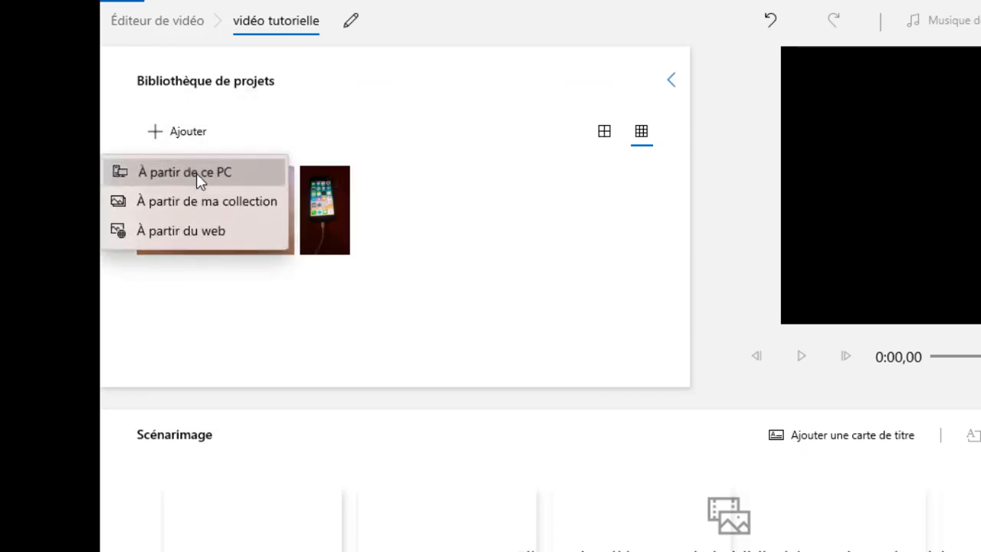
pyautogui.click(201, 182)
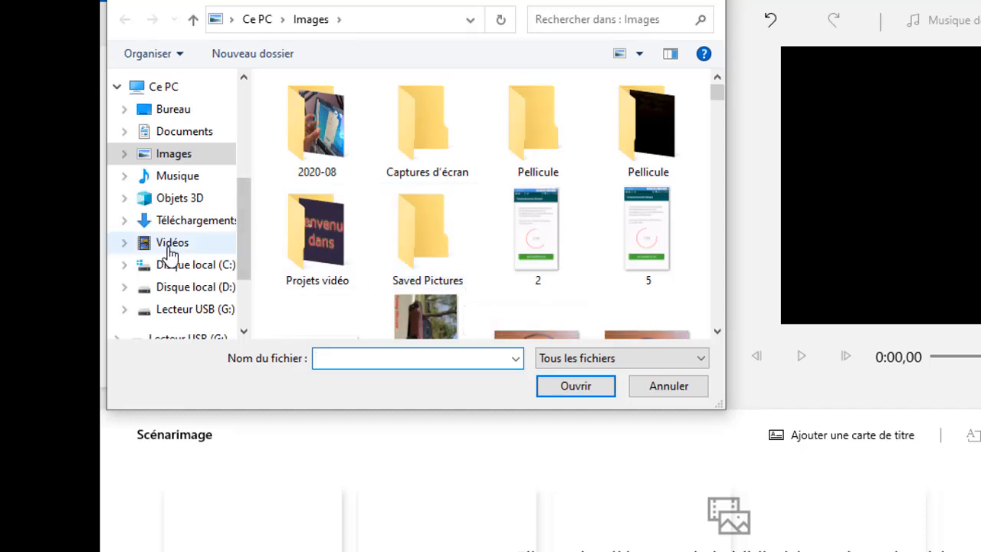
pyautogui.click(171, 244)
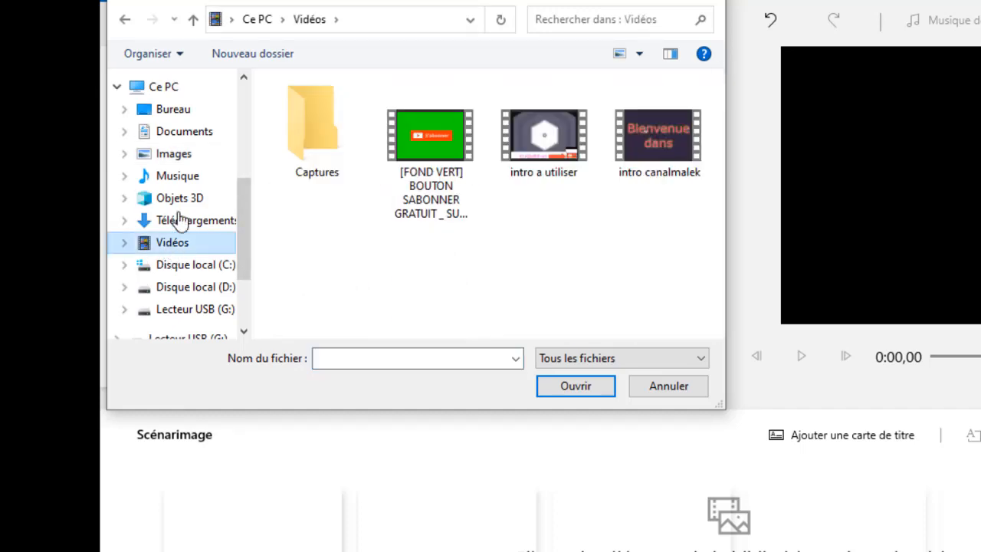
pyautogui.click(633, 161)
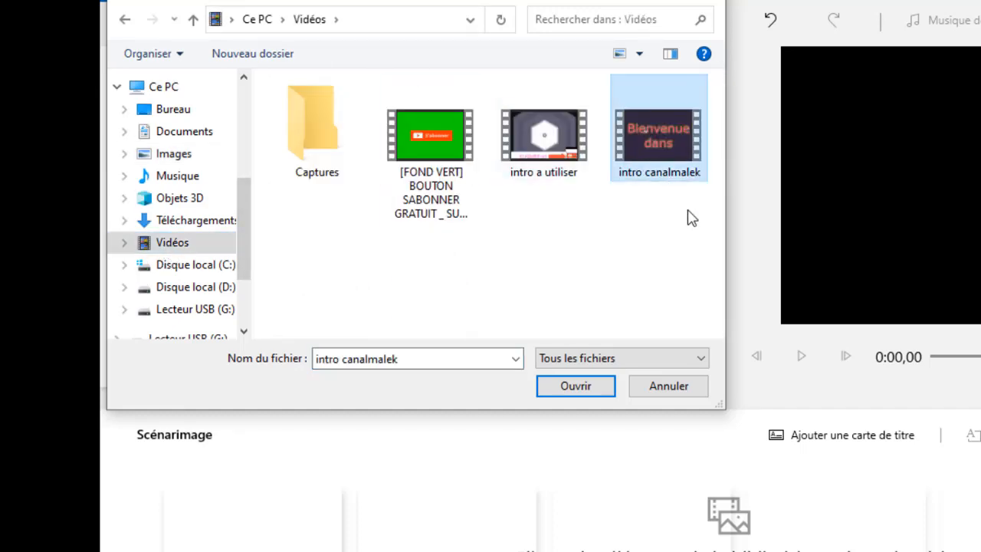
pyautogui.click(579, 392)
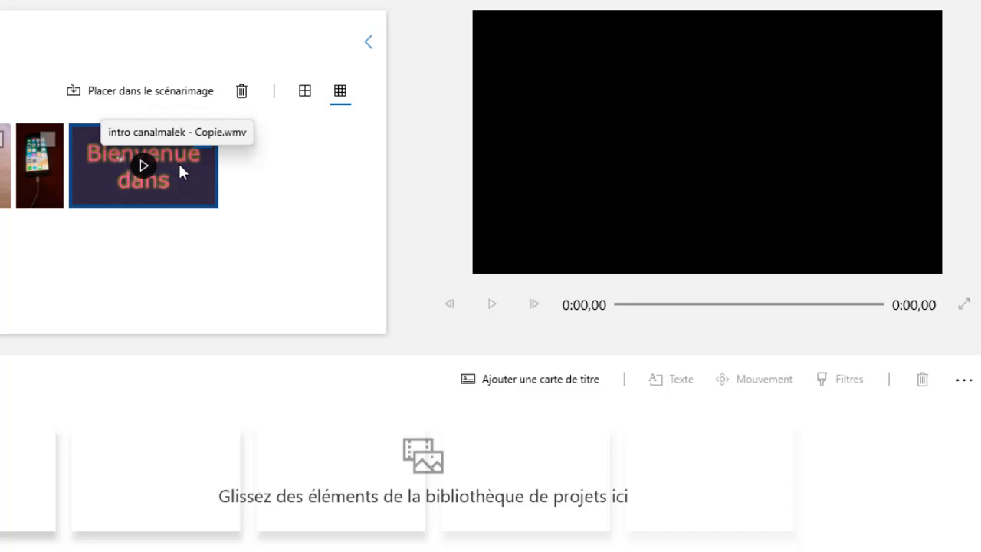
# Place the intro video, the phone photo and the cable photo in the storyboard in that order, and preview the result
pyautogui.moveTo(140, 424); pyautogui.dragTo(15, 491)
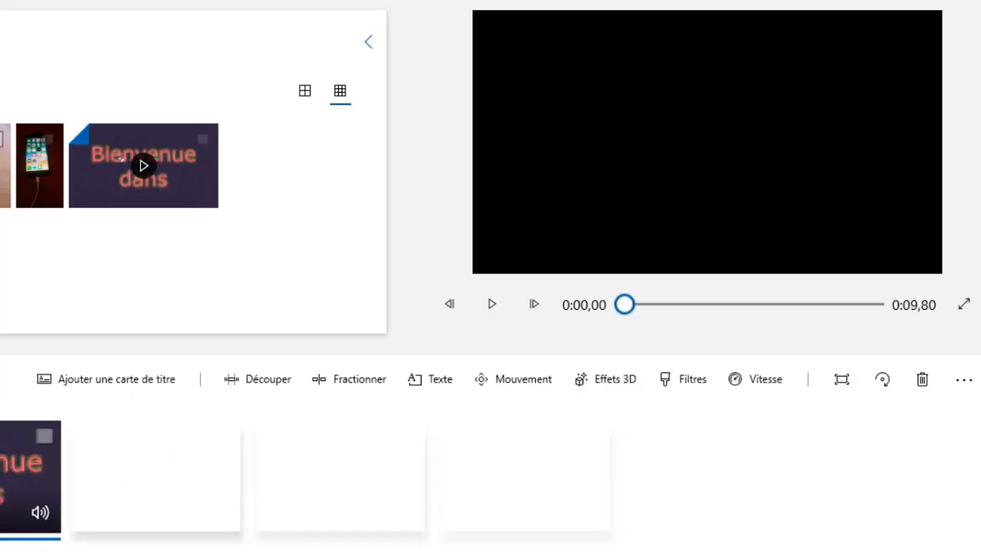
pyautogui.moveTo(44, 165); pyautogui.dragTo(192, 500)
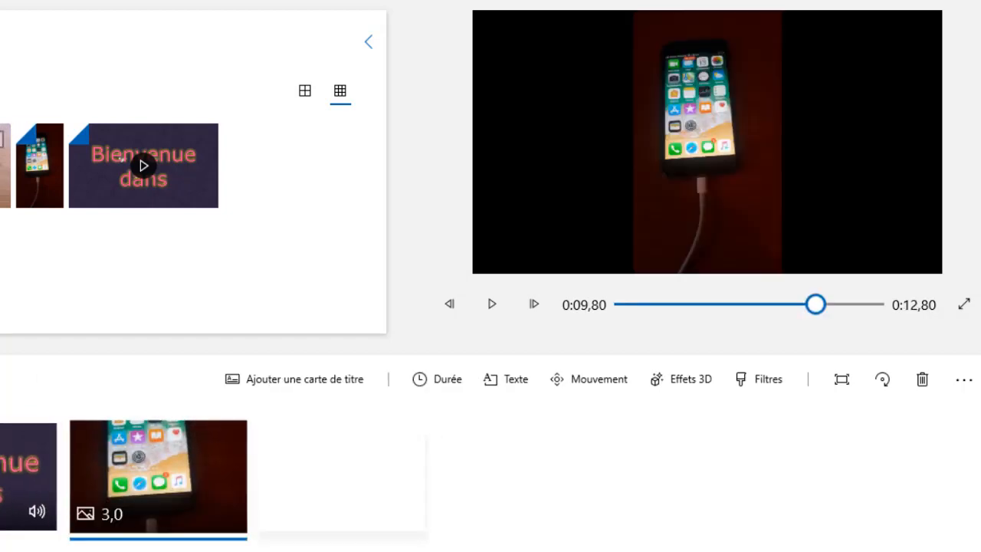
pyautogui.moveTo(6, 165); pyautogui.dragTo(341, 472)
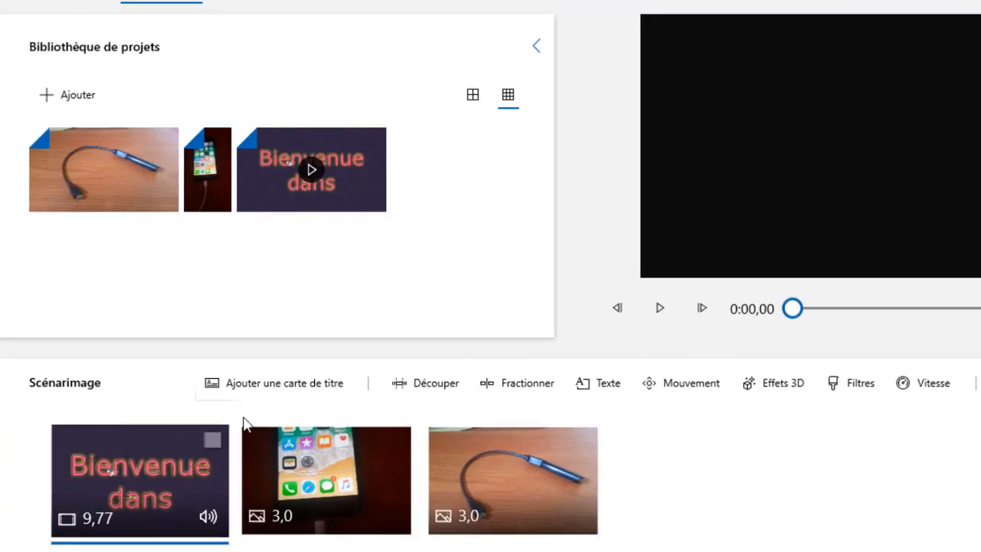
pyautogui.click(596, 310)
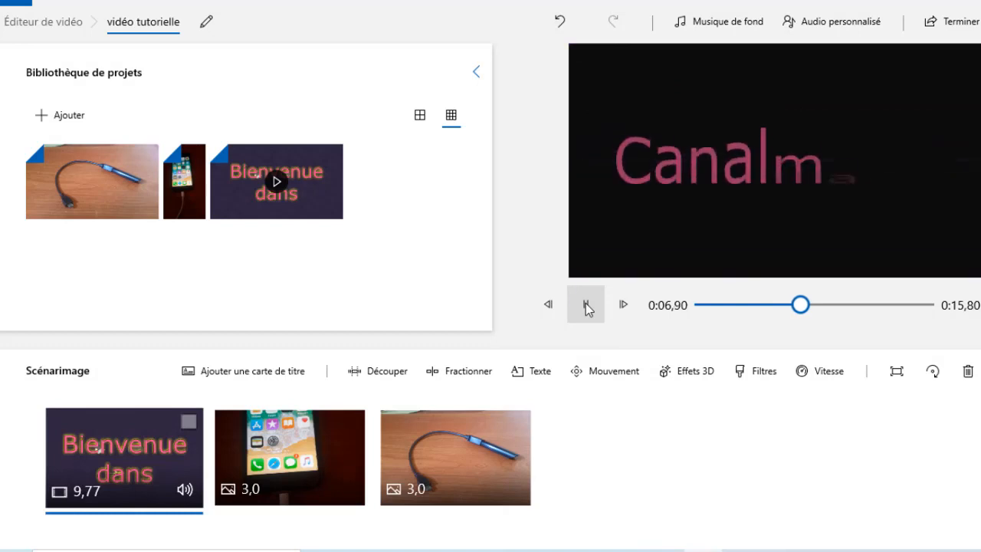
pyautogui.click(587, 308)
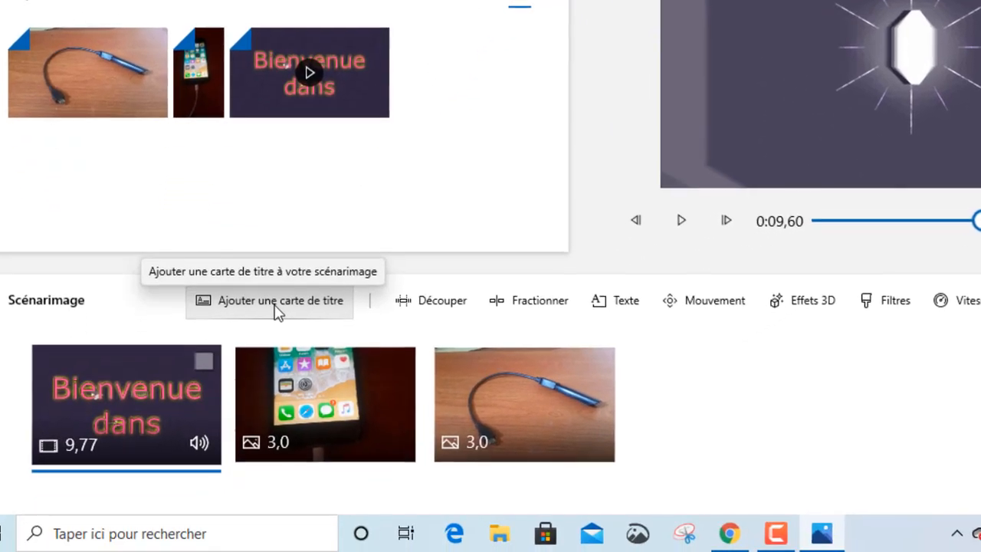
# Add a title card to the storyboard and enter "premiére vidéo" as its text
pyautogui.click(276, 306)
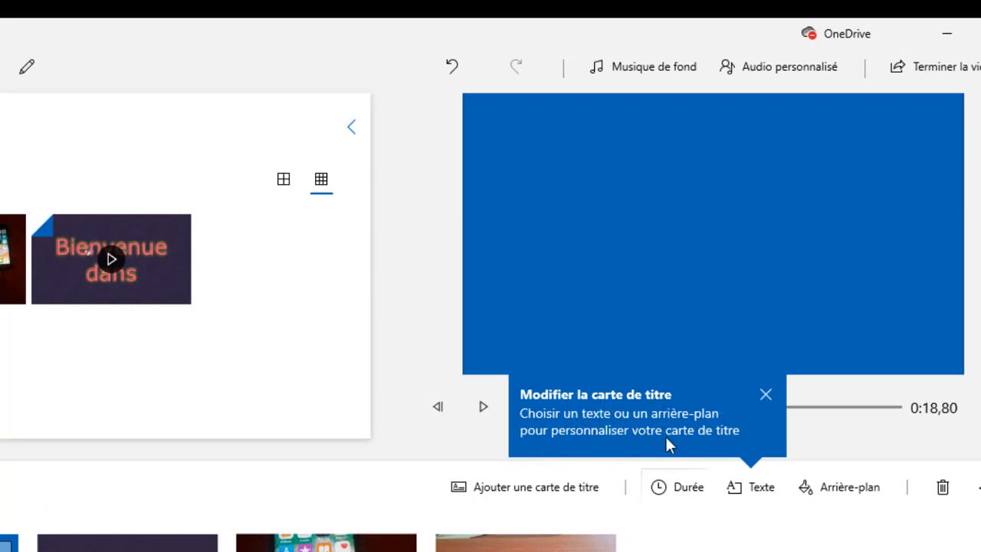
pyautogui.click(740, 468)
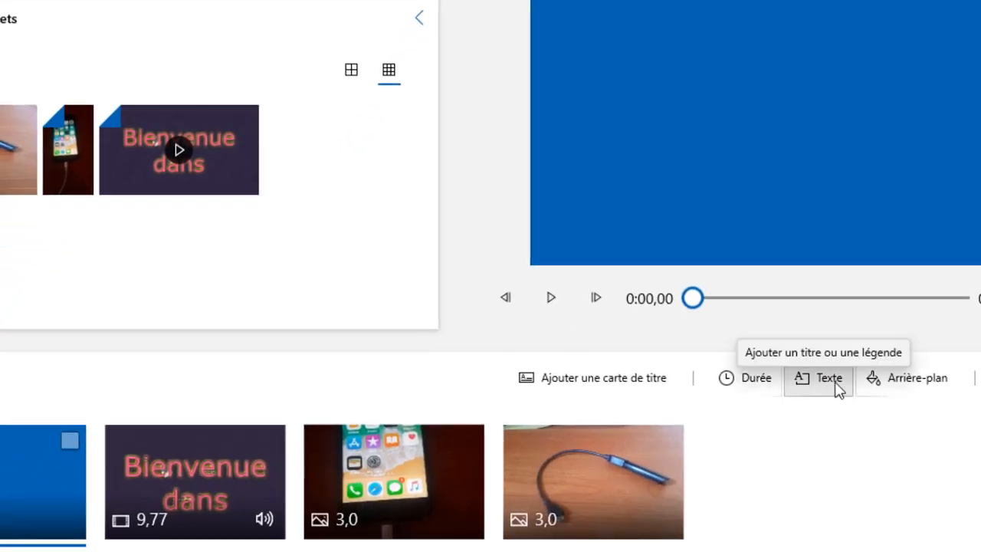
pyautogui.click(838, 387)
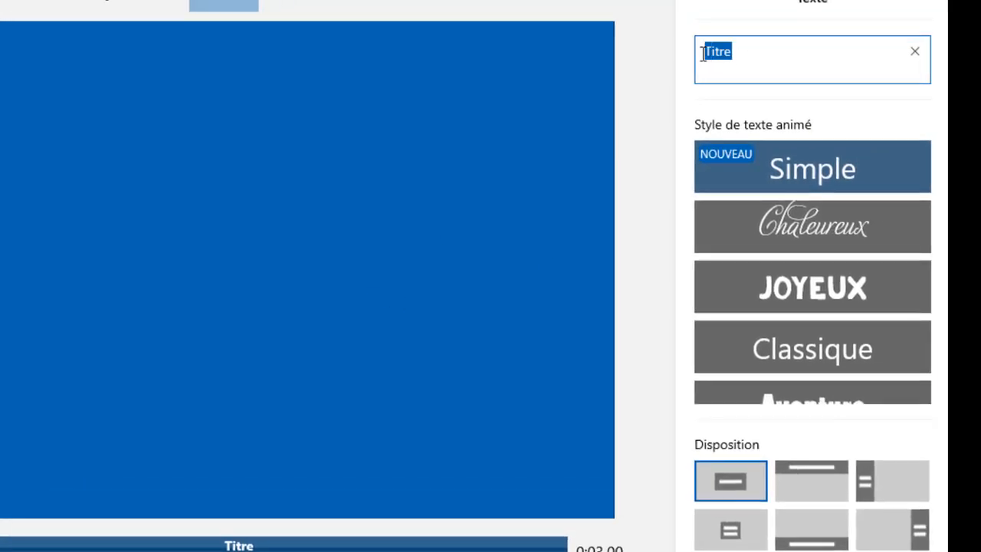
pyautogui.write('premi')
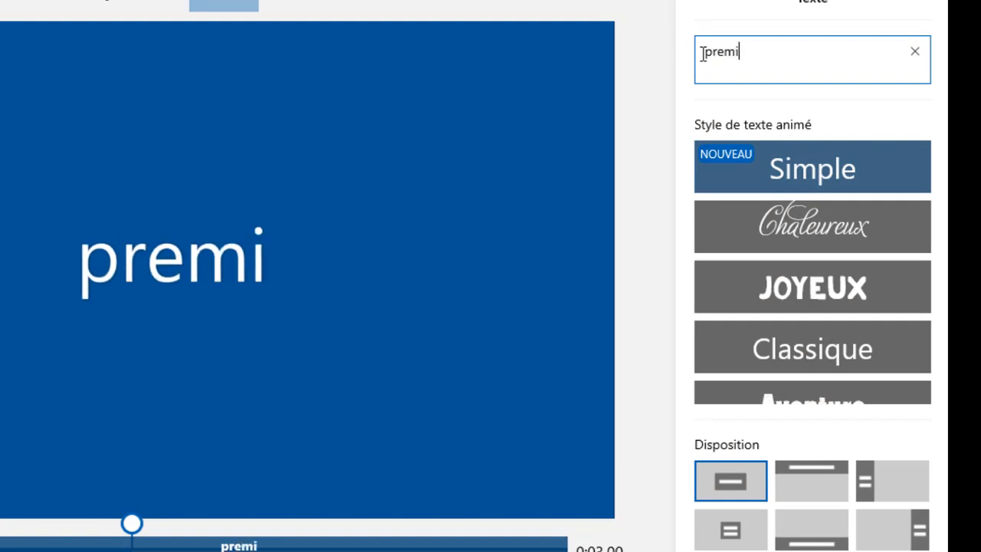
pyautogui.write('ére v')
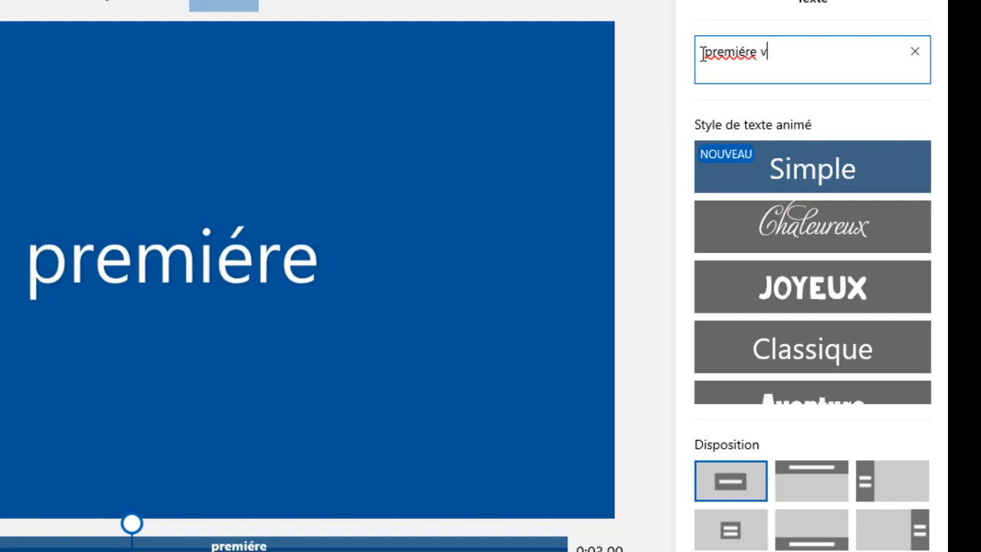
pyautogui.write('idéo')
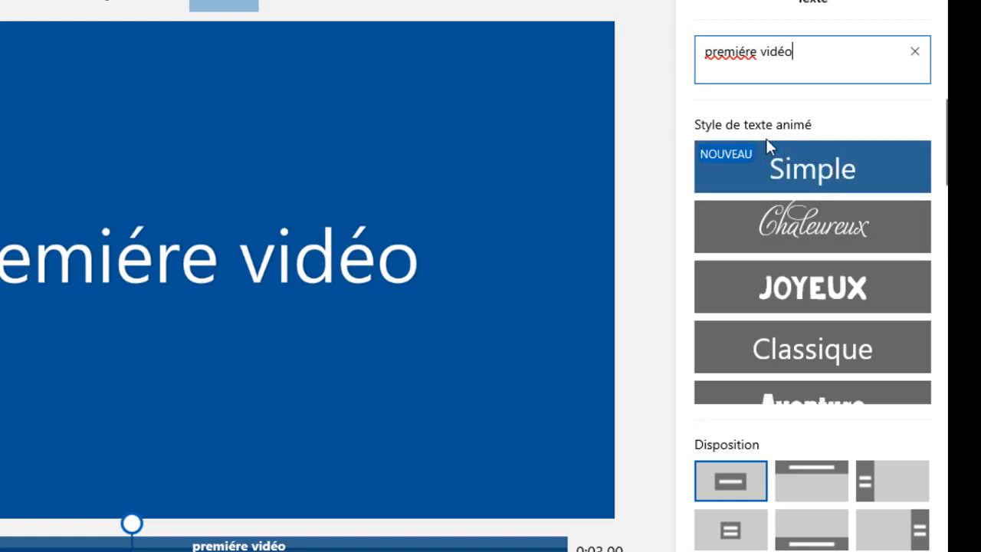
# Try the Joyeux, Classique, Aventure, Léger, Cinéma, Gras, Dynamique, poétique and Impact animated styles on the title text
pyautogui.click(742, 269)
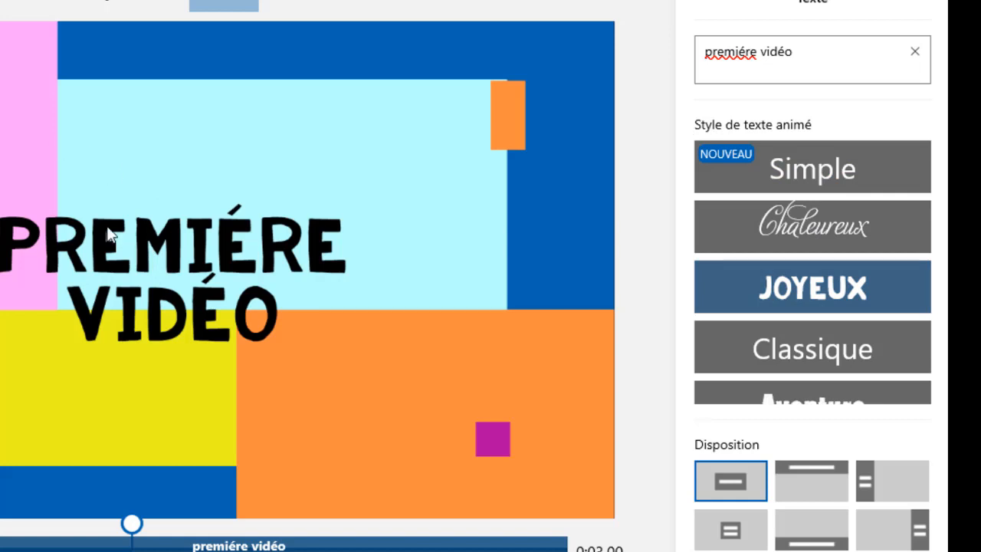
pyautogui.click(810, 364)
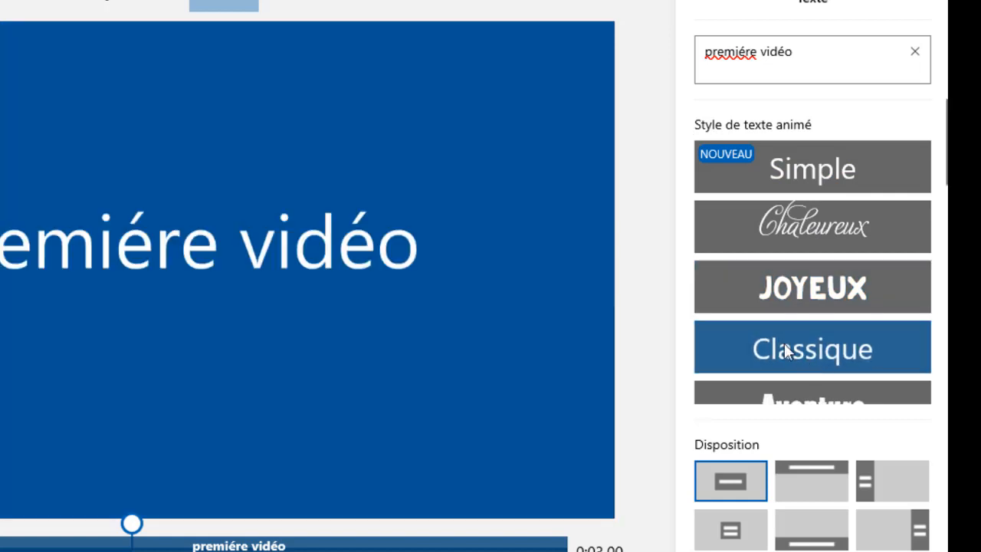
pyautogui.scroll(-2, 860, 365)
pyautogui.click(817, 332)
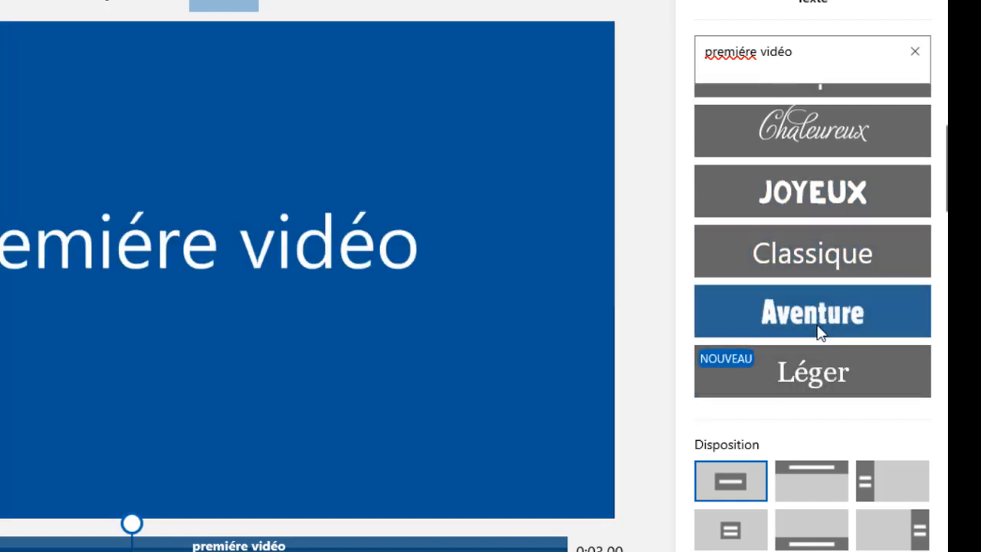
pyautogui.click(795, 365)
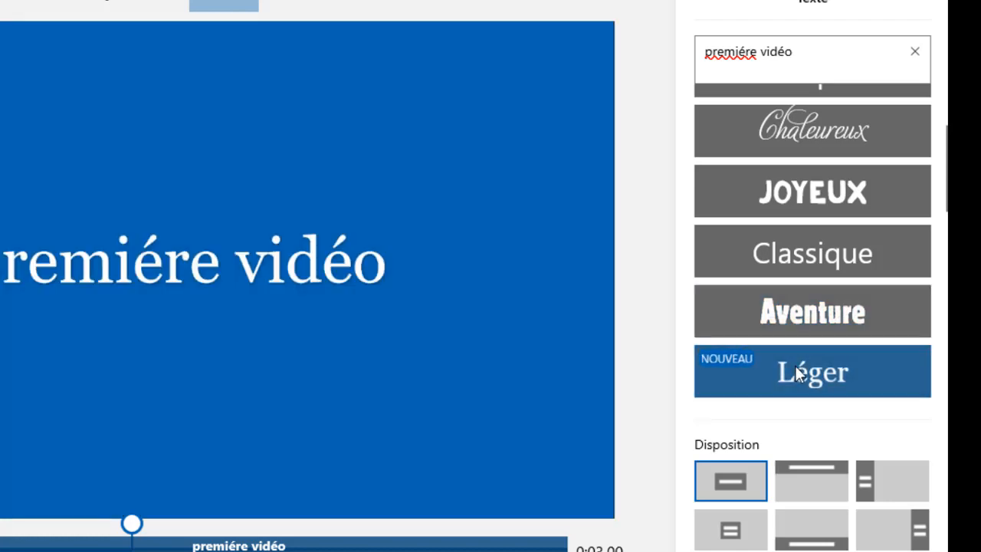
pyautogui.scroll(-2, 895, 346)
pyautogui.click(811, 350)
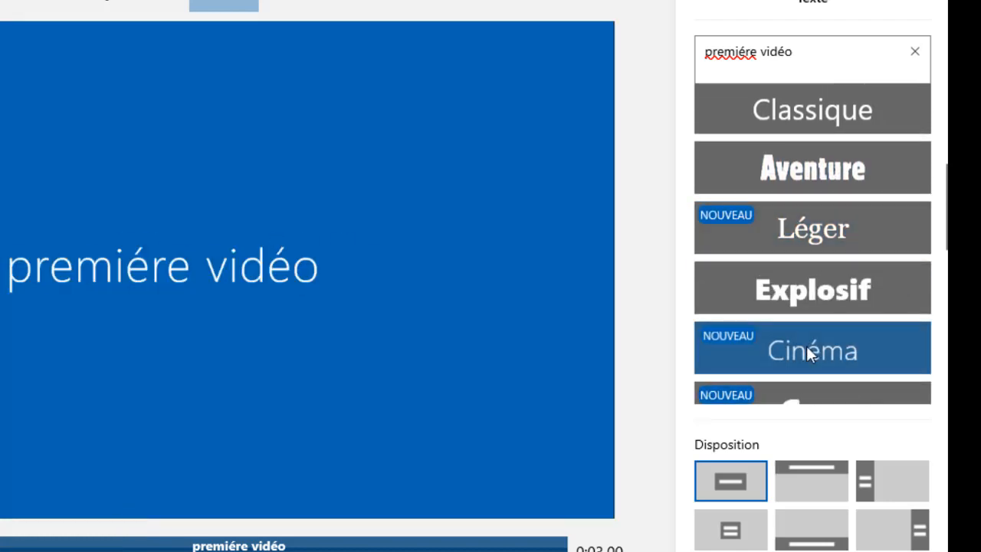
pyautogui.scroll(-2, 823, 352)
pyautogui.click(812, 320)
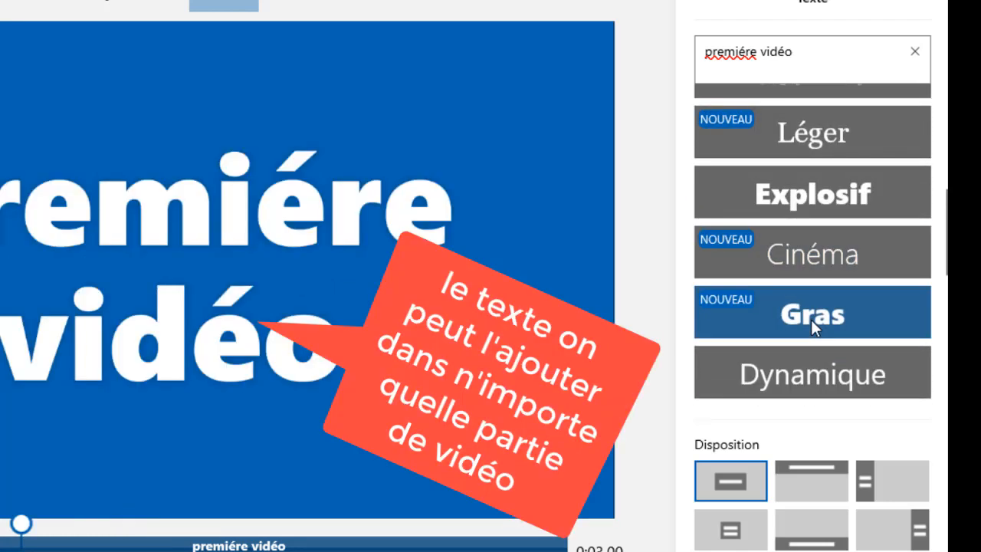
pyautogui.scroll(-2, 814, 330)
pyautogui.click(809, 250)
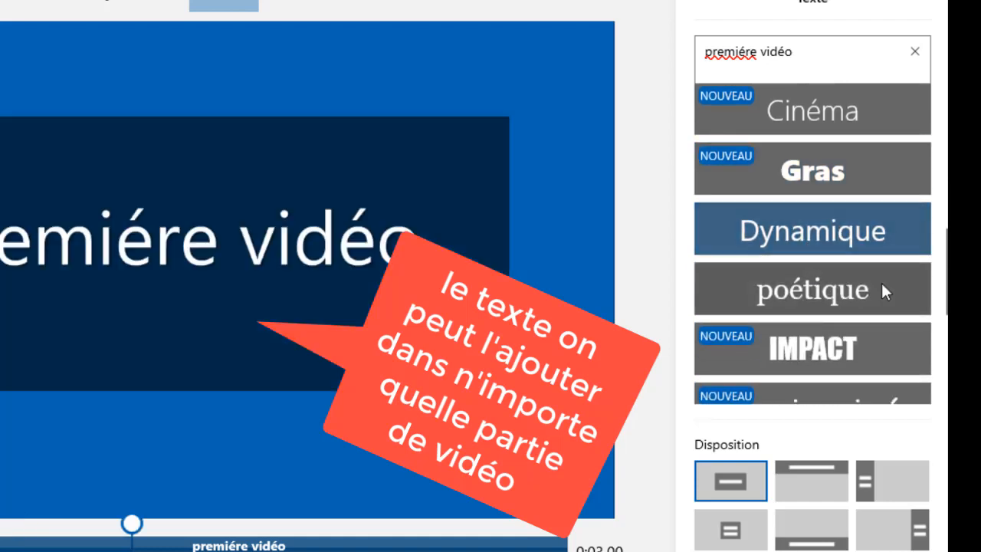
pyautogui.click(810, 289)
pyautogui.click(798, 351)
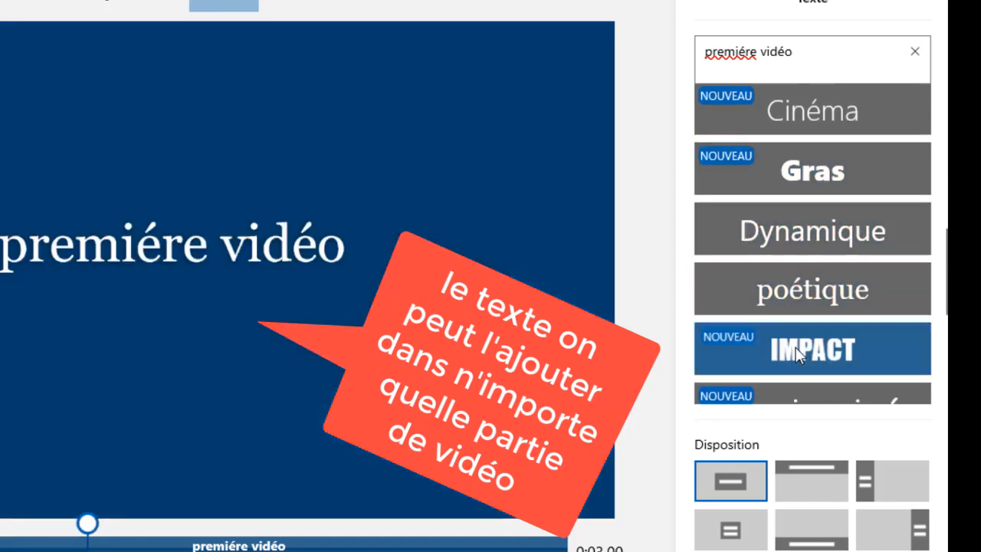
# Apply the Dessin animé animated style to the title text
pyautogui.scroll(-2, 797, 351)
pyautogui.click(798, 330)
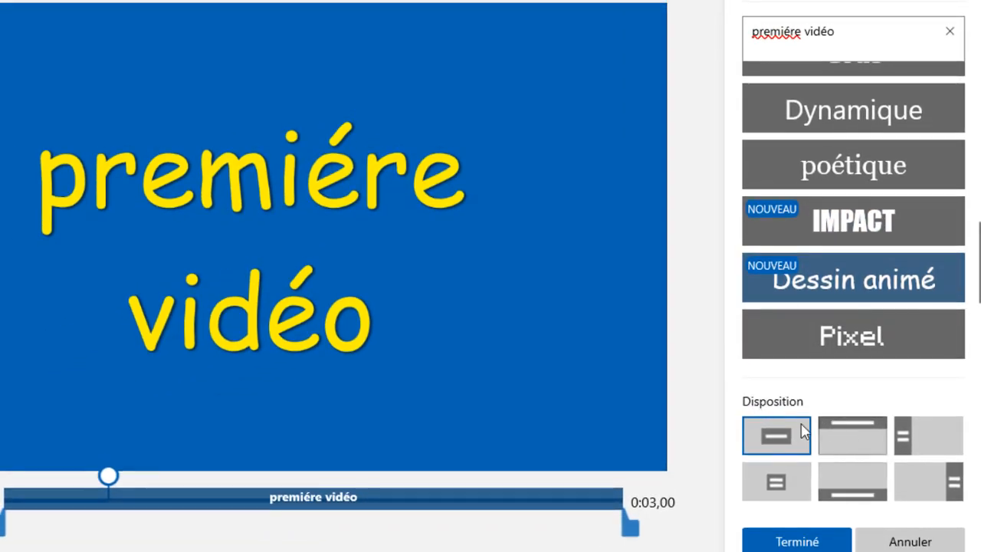
# Try the top, left and bottom layouts for the title text and return to the original centred layout
pyautogui.click(854, 426)
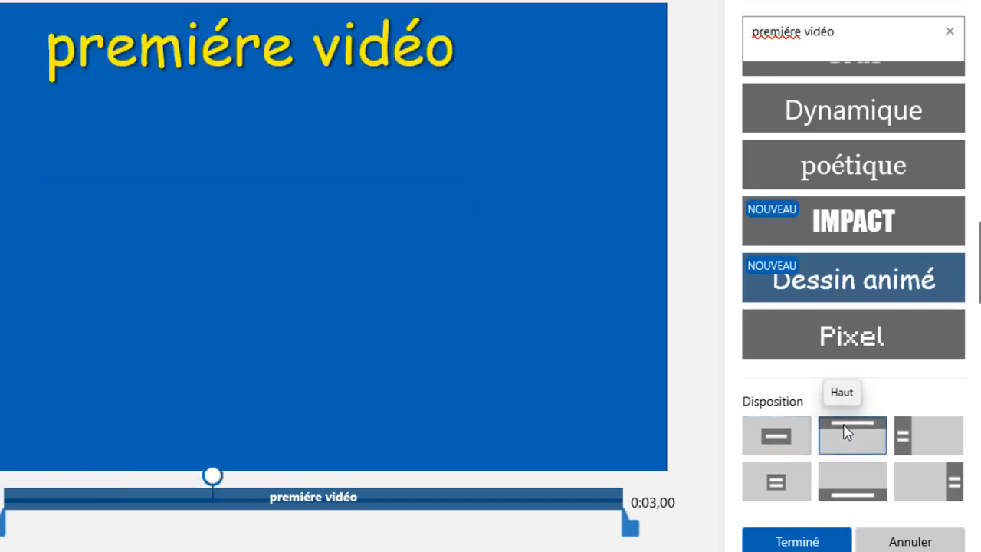
pyautogui.click(913, 441)
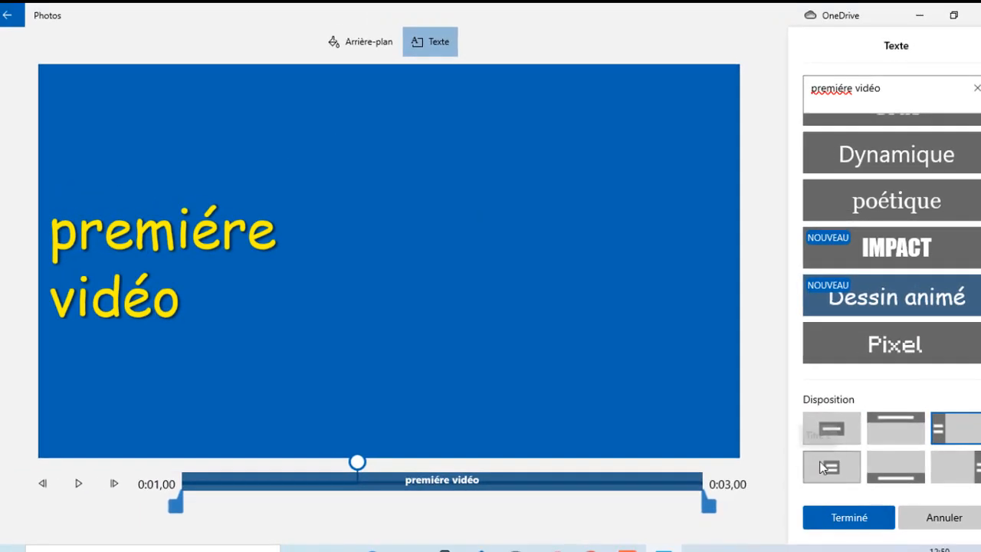
pyautogui.click(762, 481)
pyautogui.click(896, 467)
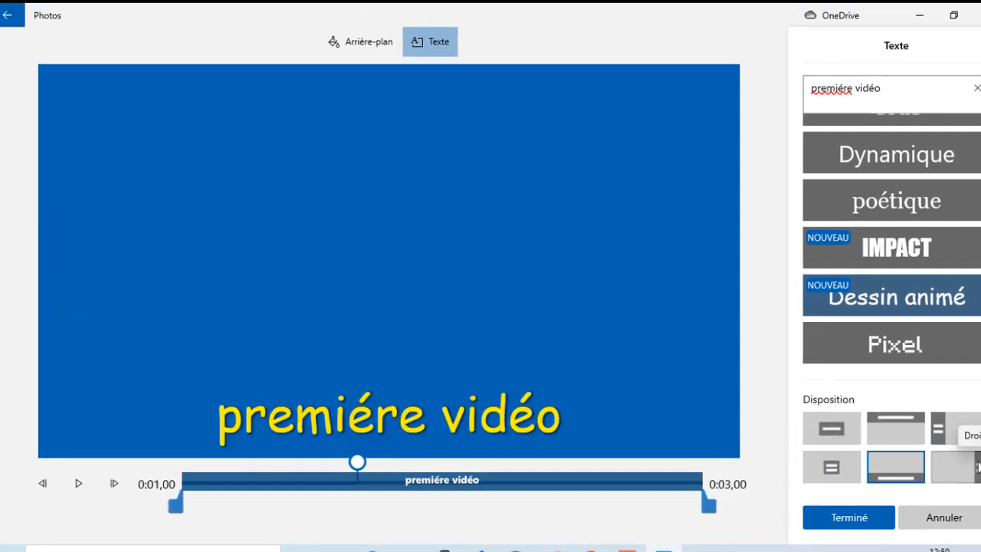
pyautogui.click(832, 428)
# Finish editing the title card's text and preview the opening of the video
pyautogui.scroll(-3, 841, 360)
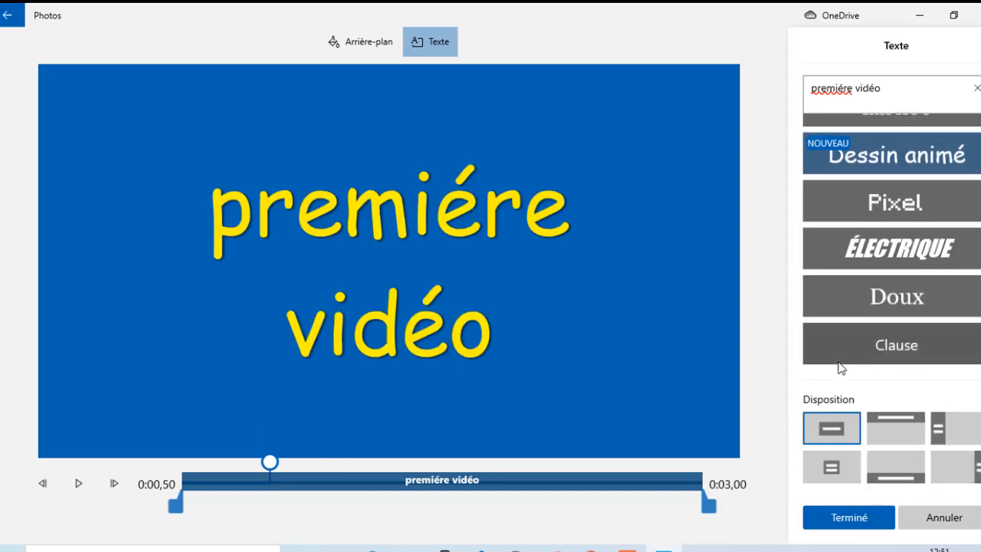
pyautogui.click(849, 519)
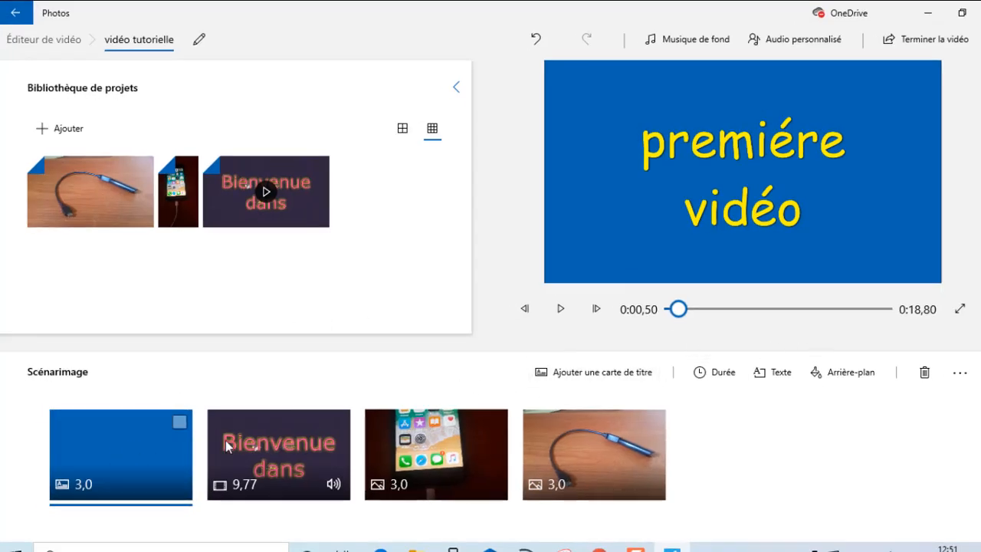
pyautogui.click(561, 310)
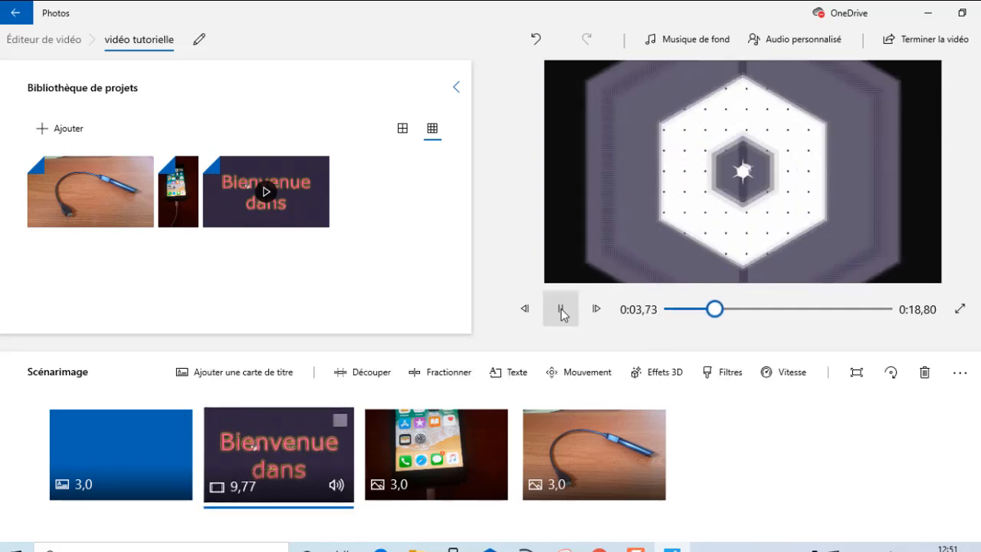
pyautogui.click(561, 310)
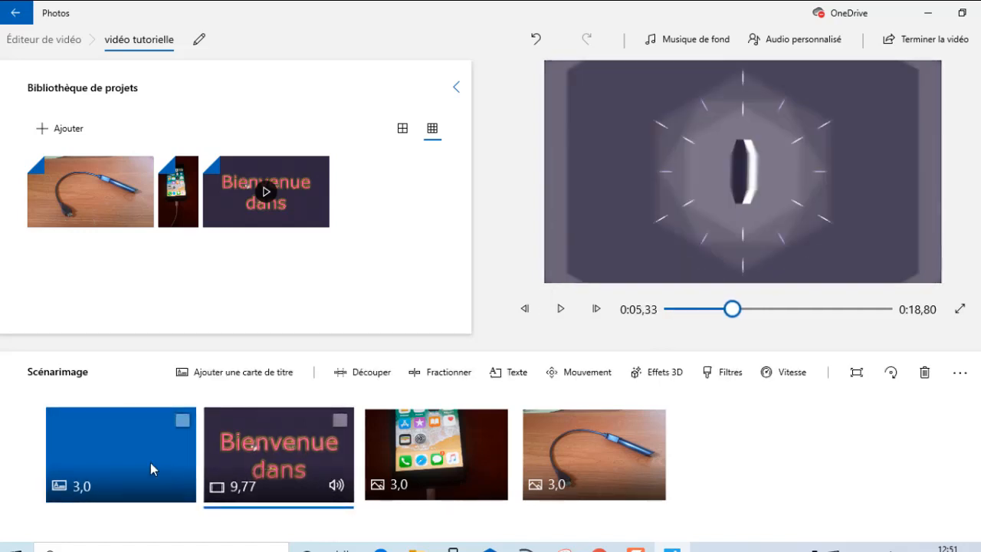
# Set the duration of the blue title card in the storyboard to 7 seconds
pyautogui.click(150, 463)
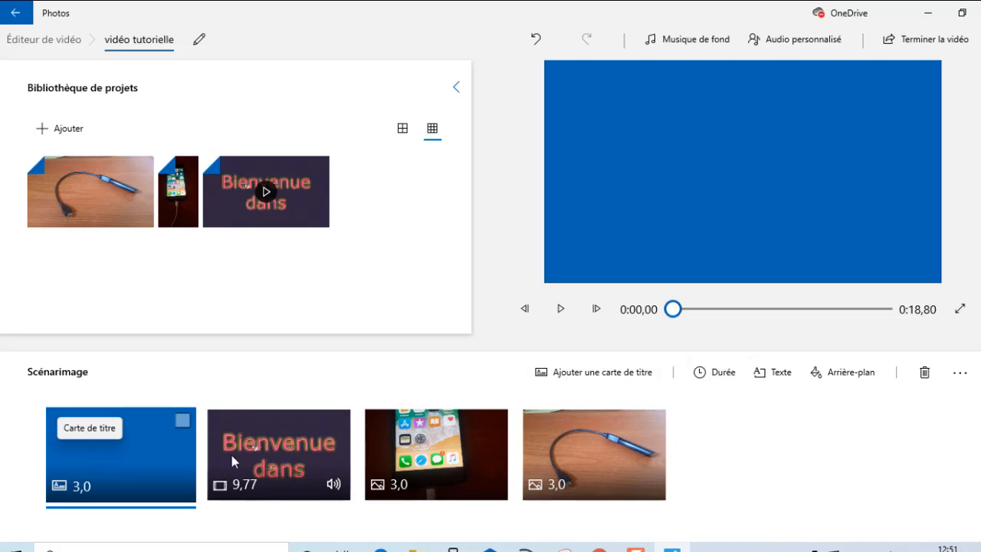
pyautogui.click(729, 379)
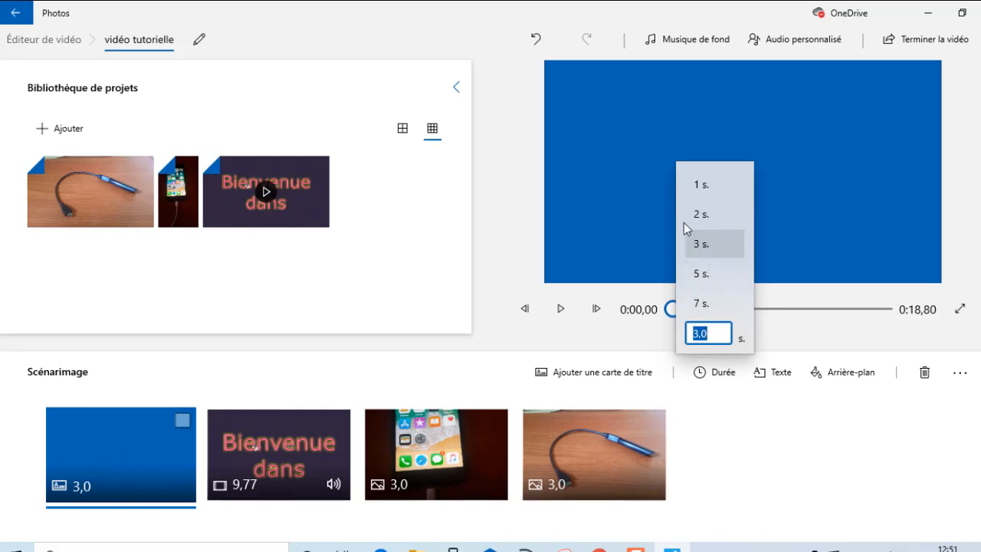
pyautogui.click(699, 303)
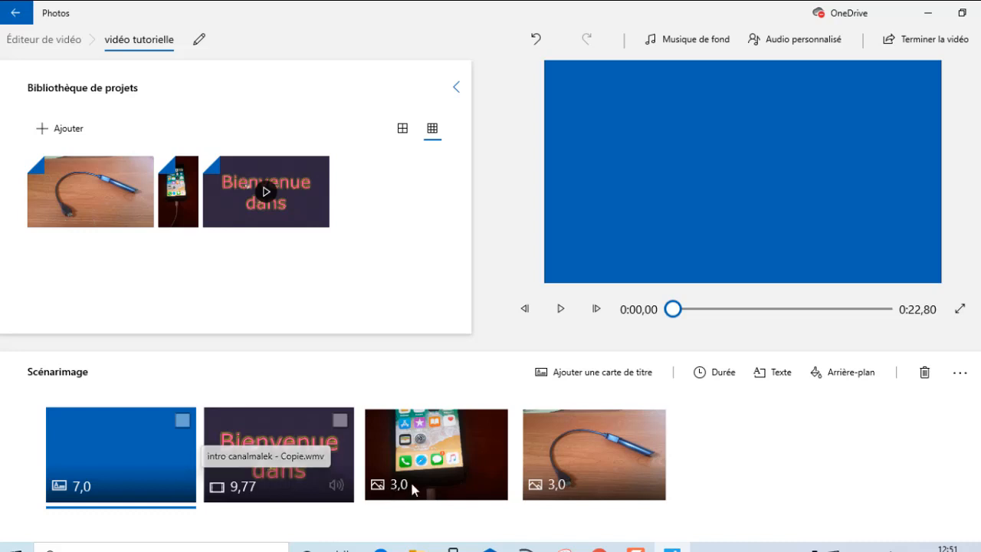
# Set the duration of the phone photo in the storyboard to 7 seconds
pyautogui.click(468, 475)
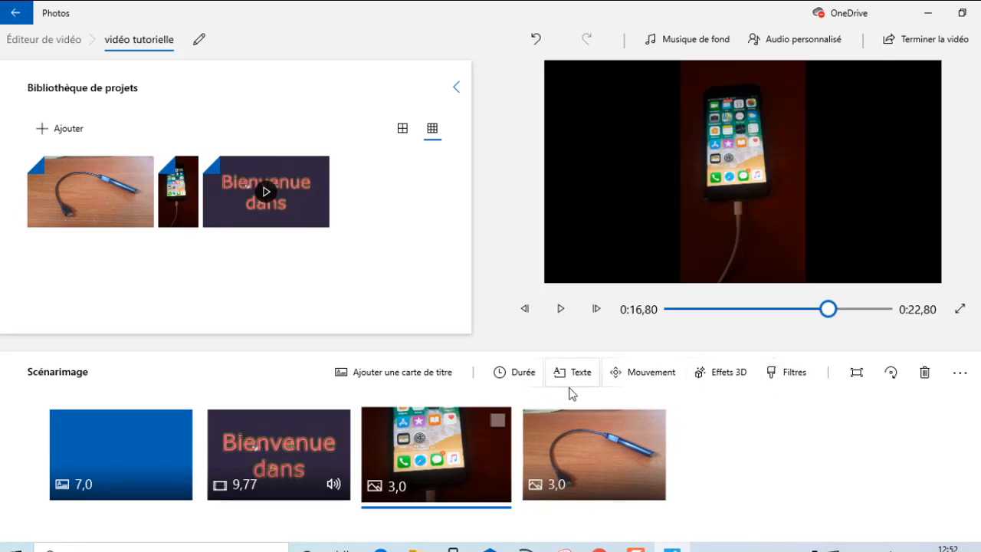
pyautogui.click(524, 376)
pyautogui.click(512, 303)
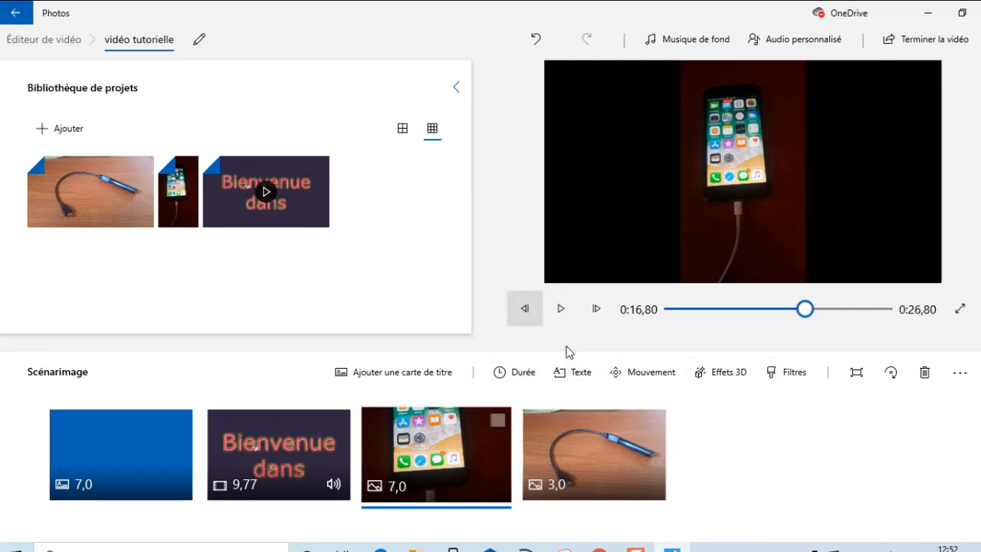
# Set the duration of the cable photo at the end of the storyboard to 5 seconds
pyautogui.click(595, 441)
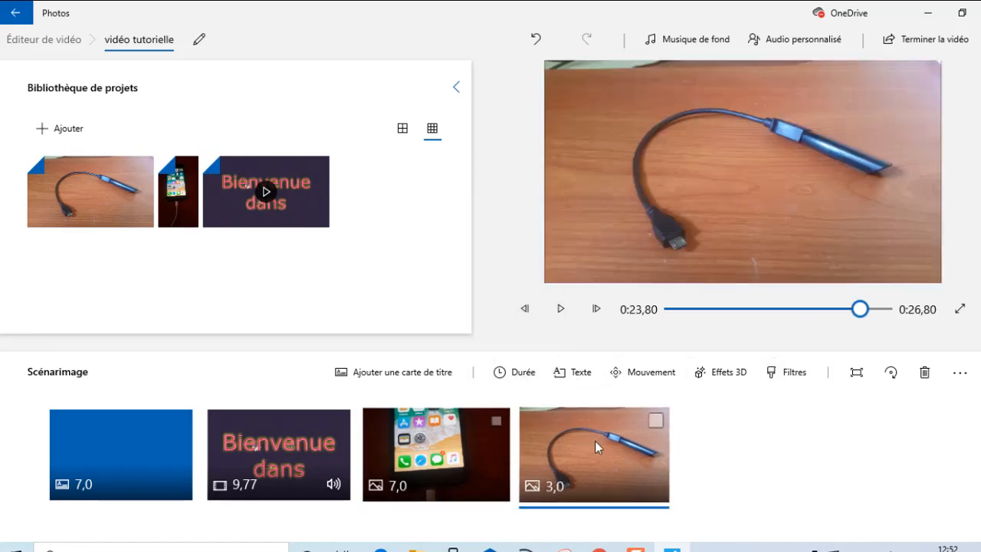
pyautogui.click(581, 373)
pyautogui.click(529, 375)
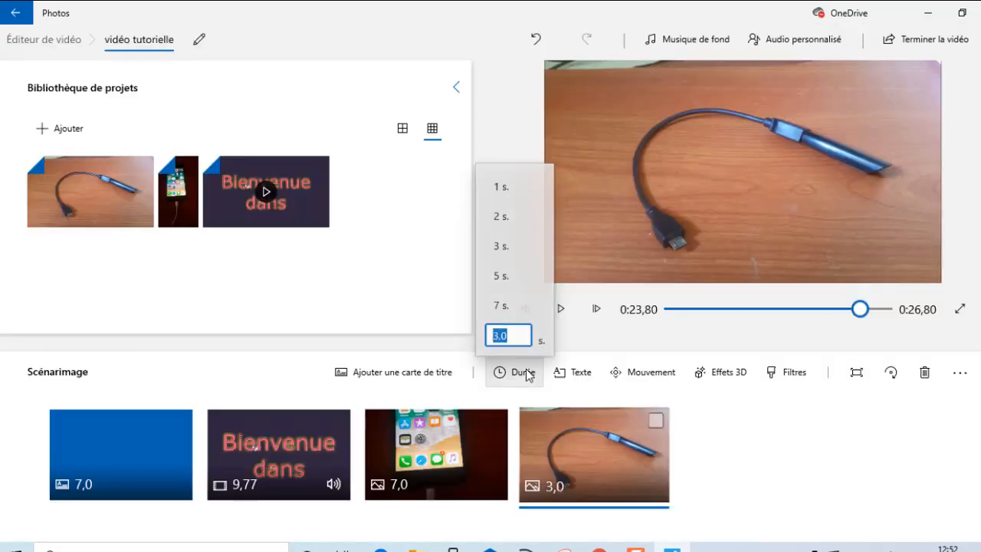
pyautogui.click(501, 274)
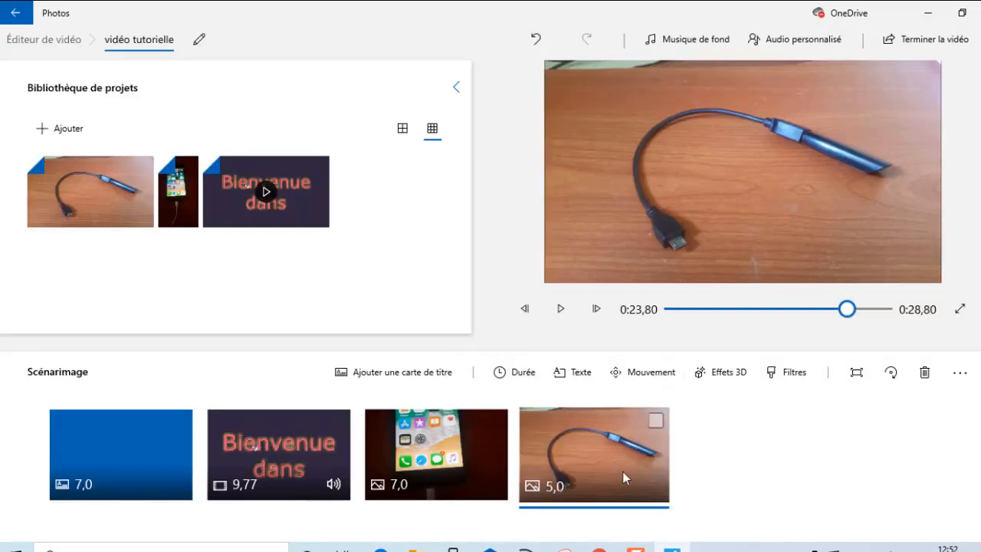
# Rotate the cable photo in the storyboard by a quarter turn
pyautogui.click(454, 471)
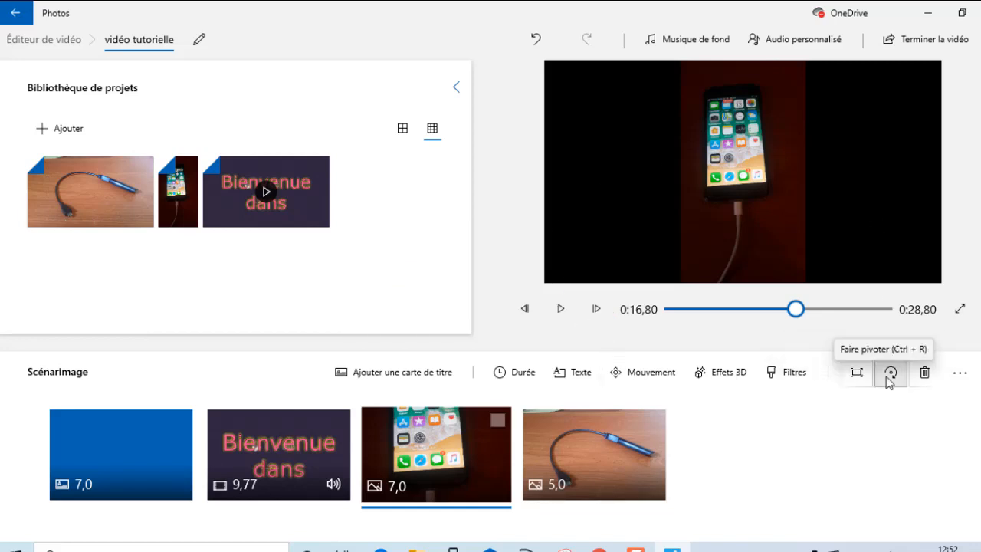
pyautogui.click(598, 463)
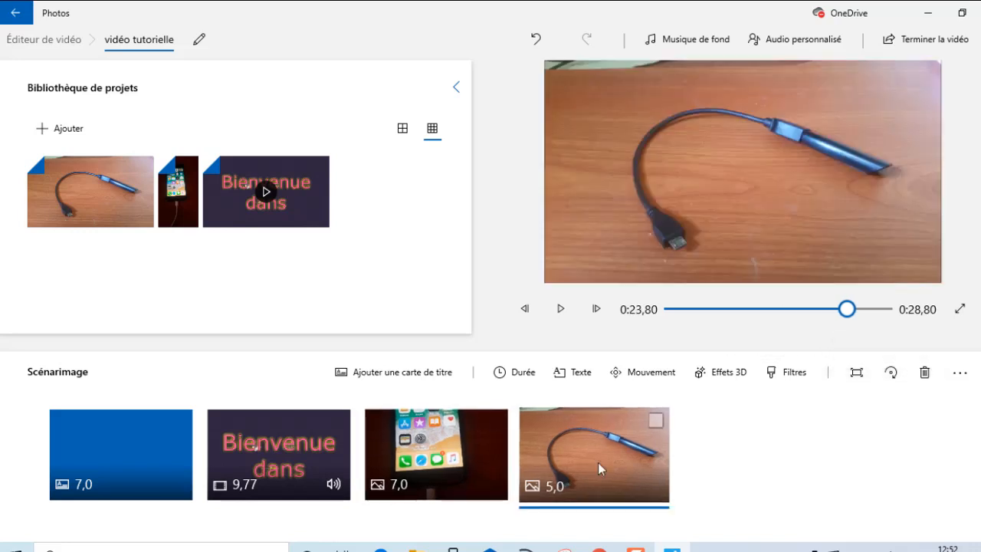
pyautogui.click(893, 375)
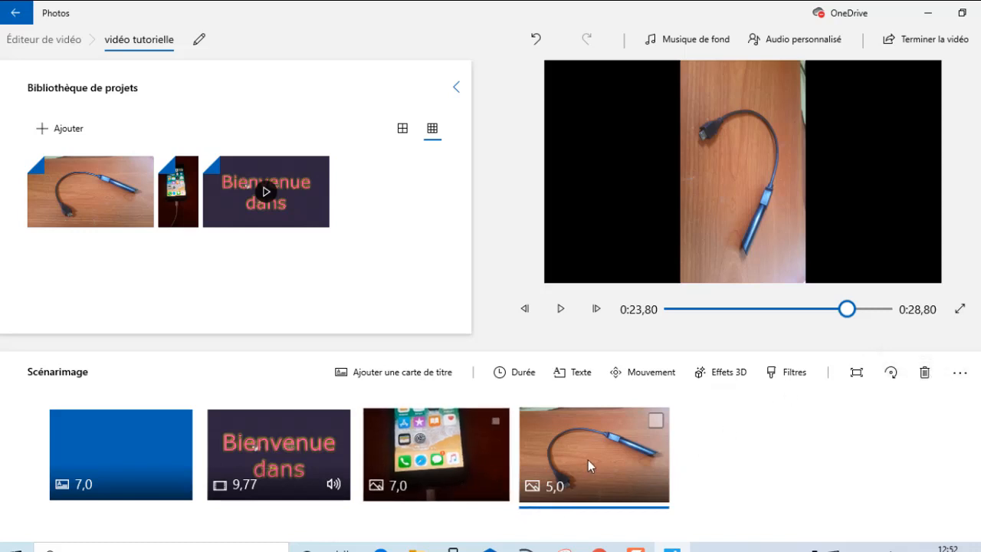
# Delete the cable photo from the storyboard and undo the deletion
pyautogui.click(925, 372)
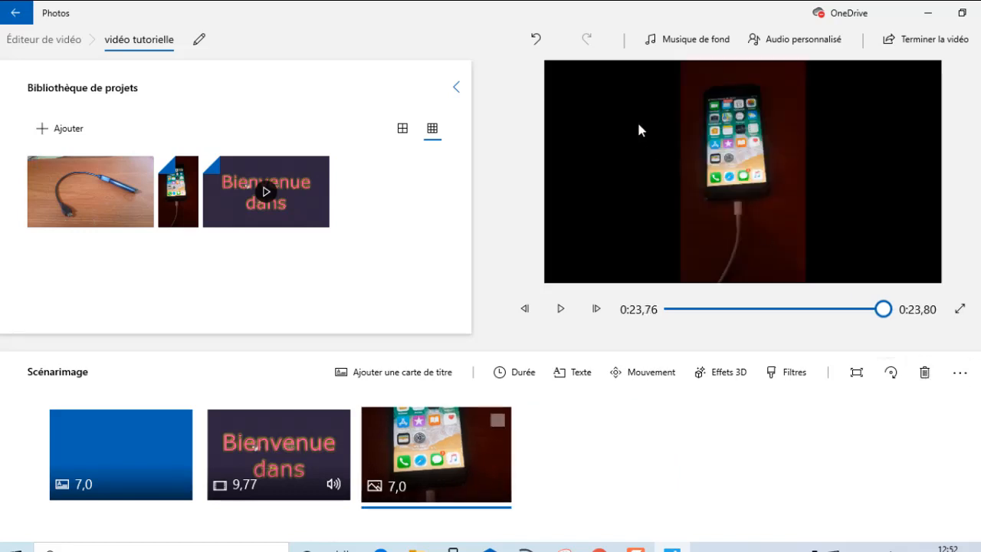
pyautogui.click(539, 43)
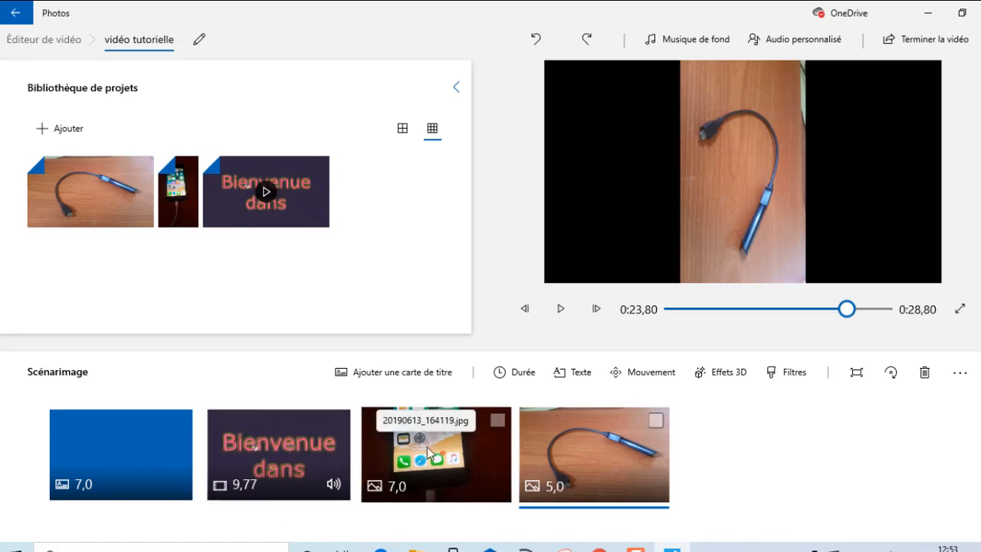
# Review the background music tracks and volume options, and leave them without choosing a track
pyautogui.click(821, 42)
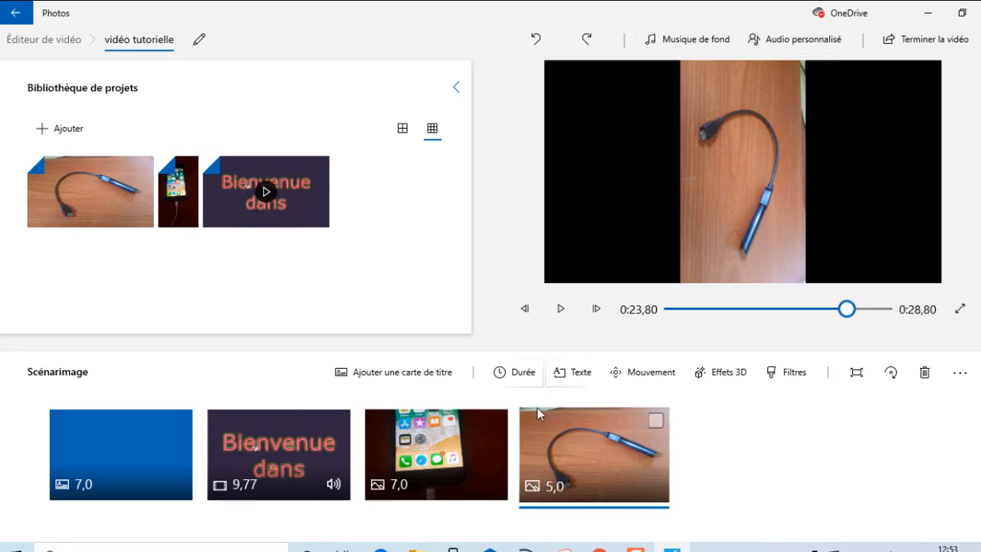
pyautogui.click(473, 475)
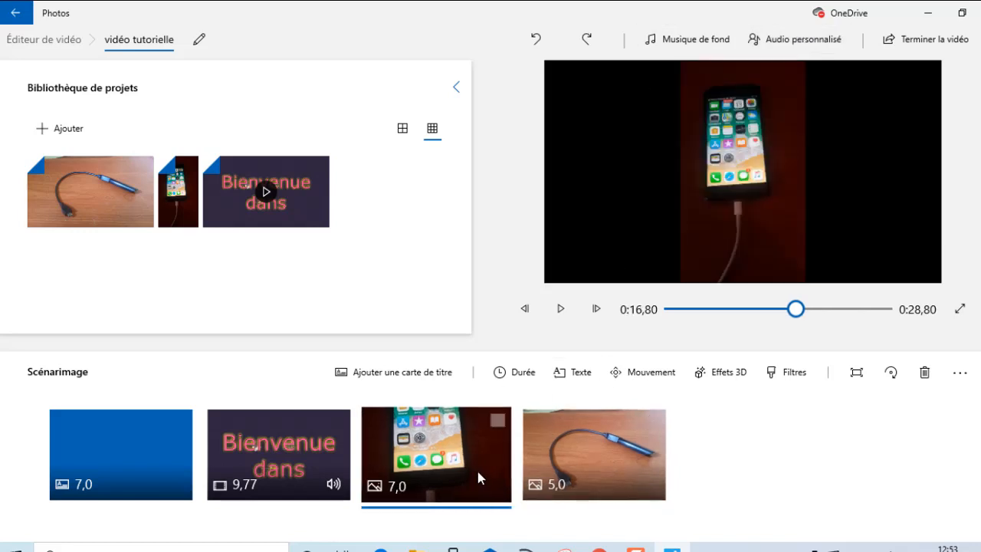
pyautogui.click(684, 39)
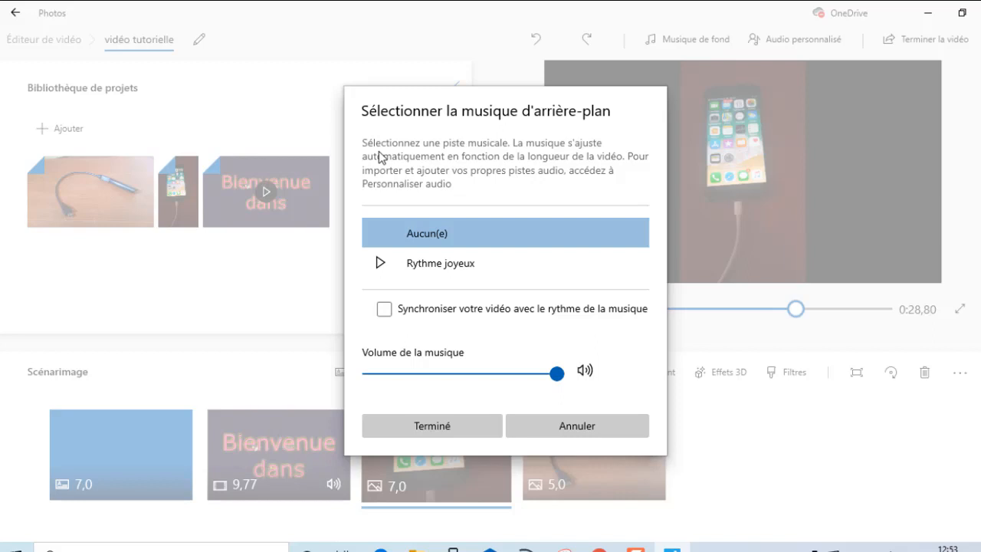
pyautogui.press('Escape')
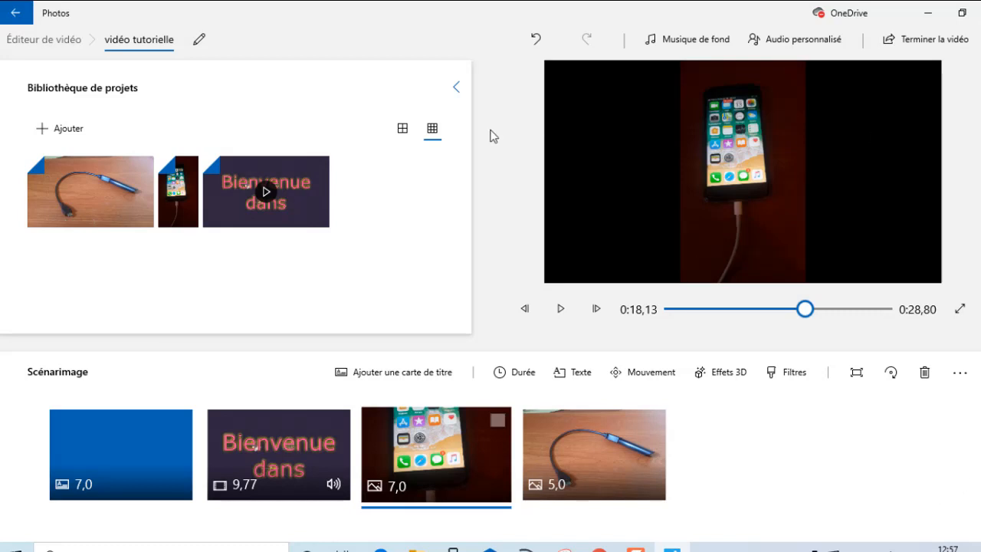
# Export the finished video in medium 720p quality to the Bureau folder as vidéo tutorielle
pyautogui.click(920, 43)
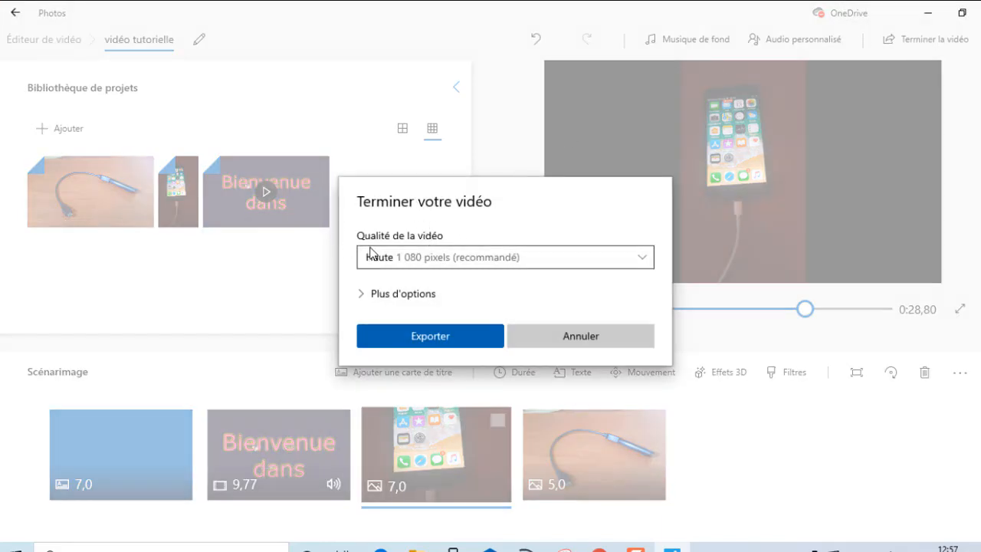
pyautogui.click(644, 259)
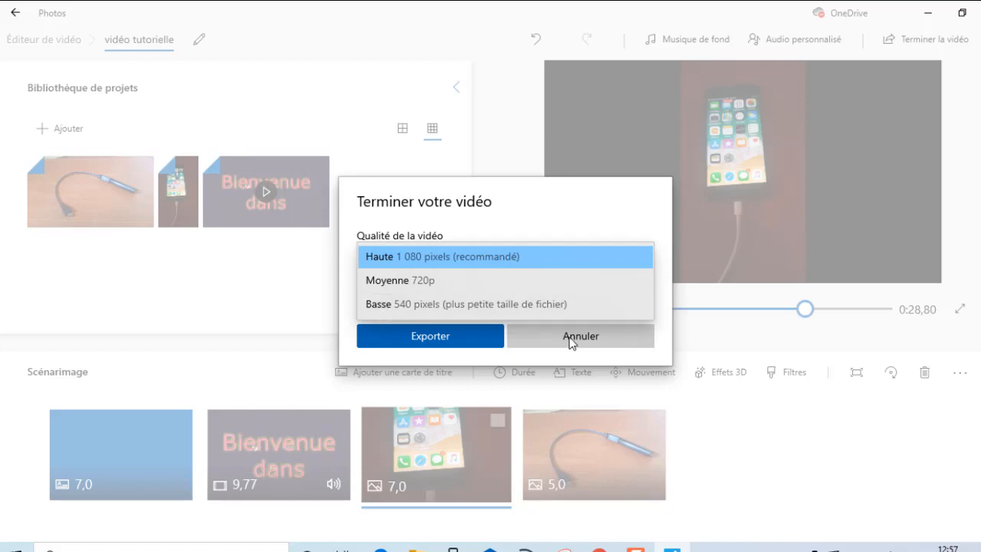
pyautogui.click(394, 280)
pyautogui.click(430, 337)
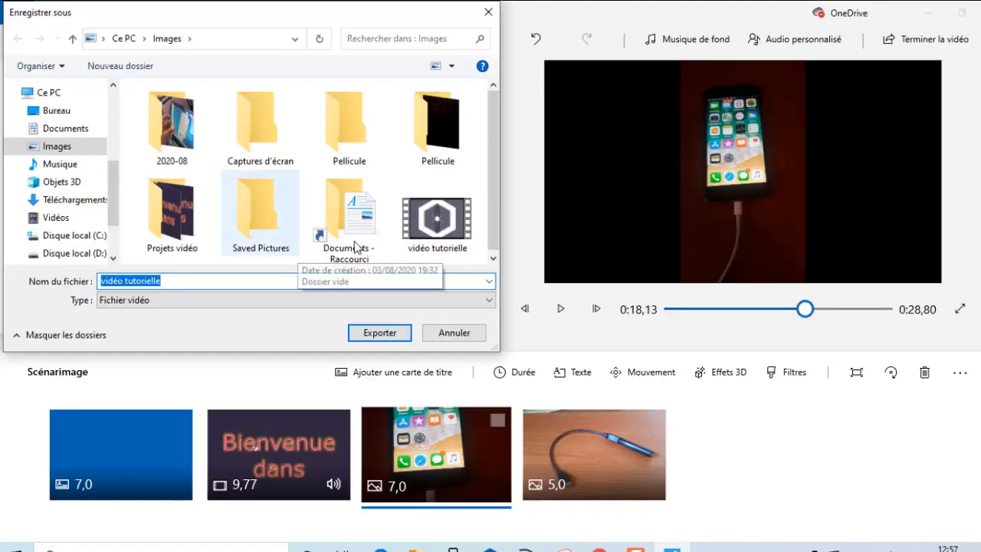
pyautogui.click(58, 113)
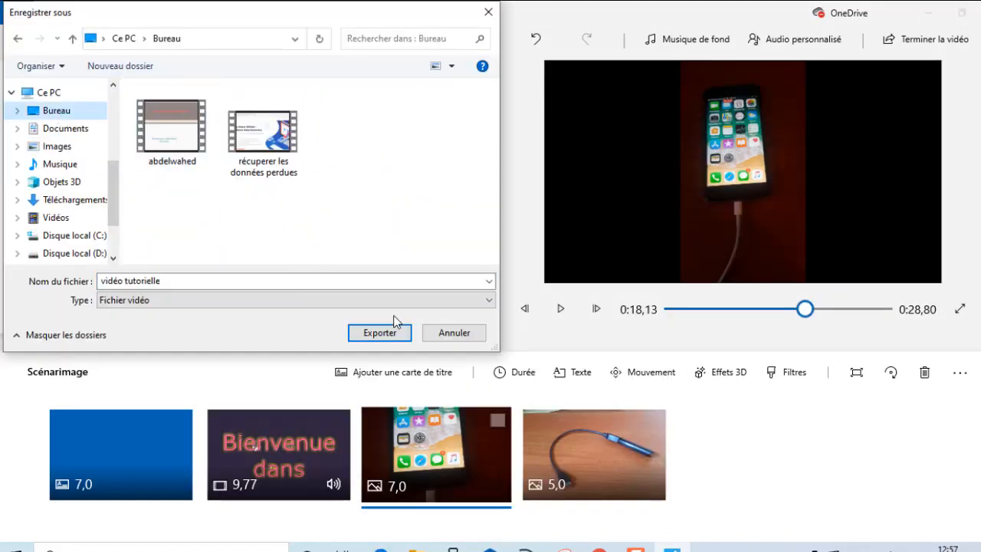
pyautogui.click(379, 332)
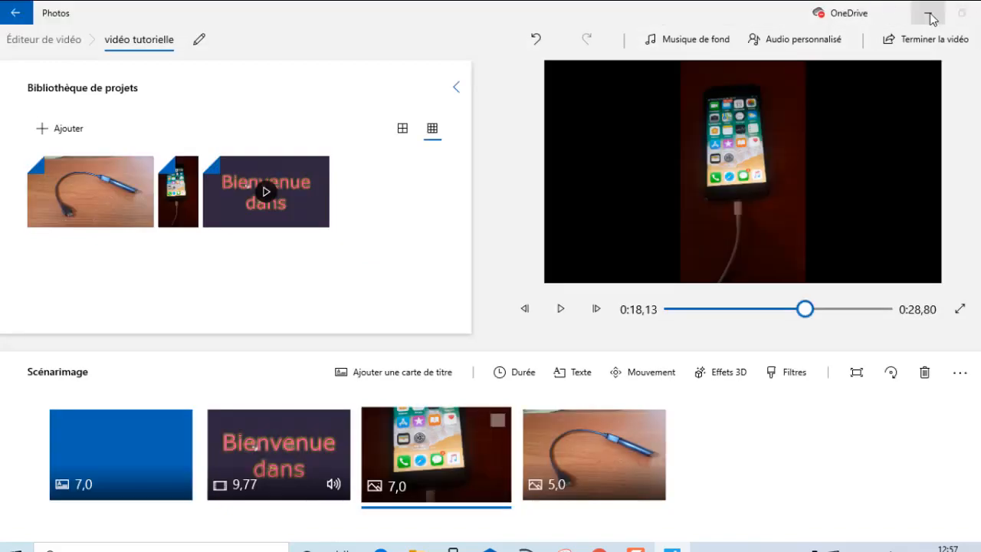
# Minimise the editor and skip through the exported vidéo tutorielle.mp4 to check its title card, intro and photos
pyautogui.click(923, 14)
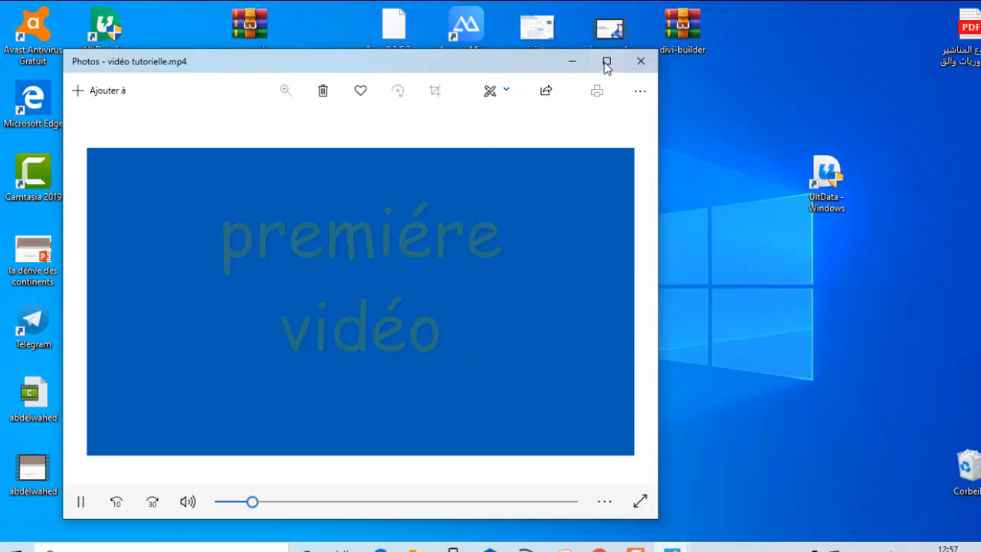
pyautogui.click(309, 502)
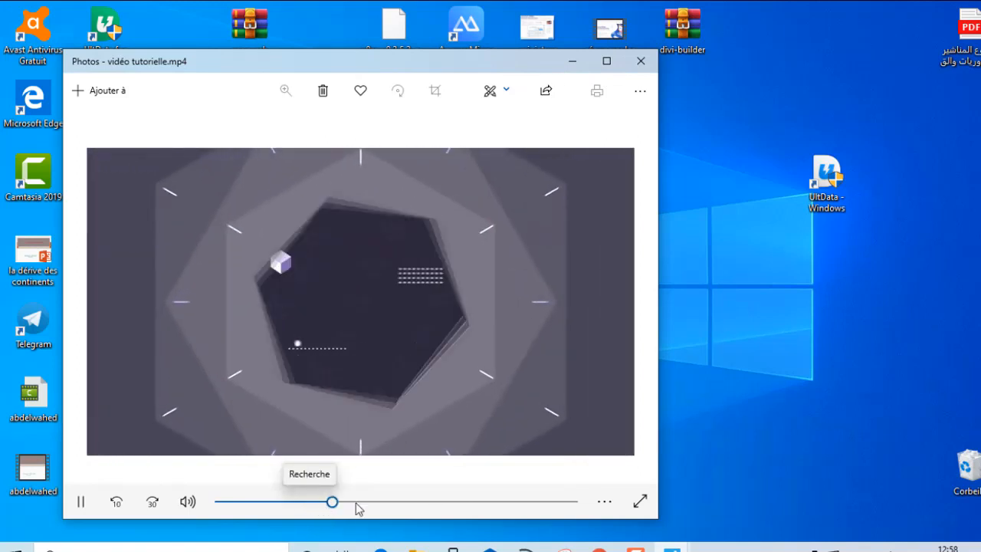
pyautogui.click(425, 504)
pyautogui.click(460, 503)
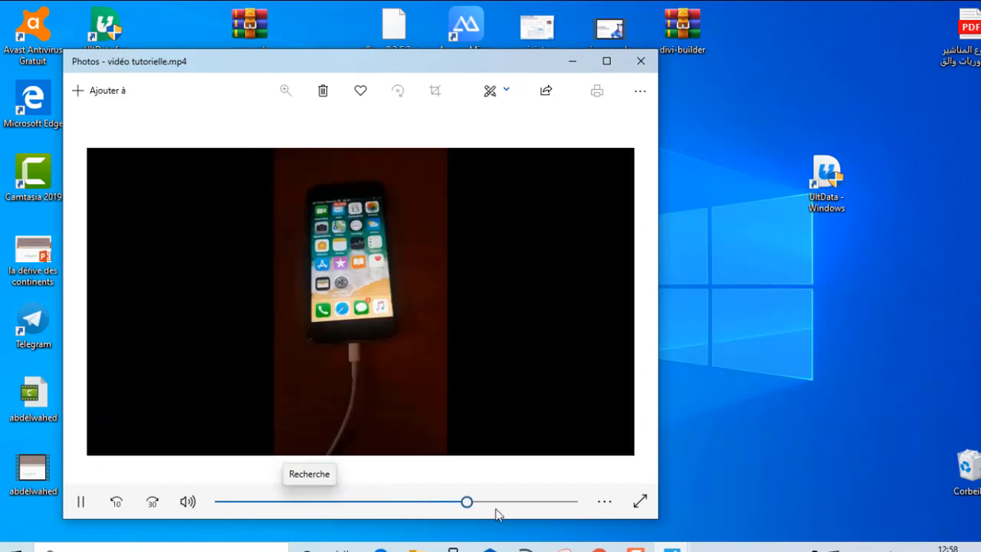
pyautogui.click(521, 503)
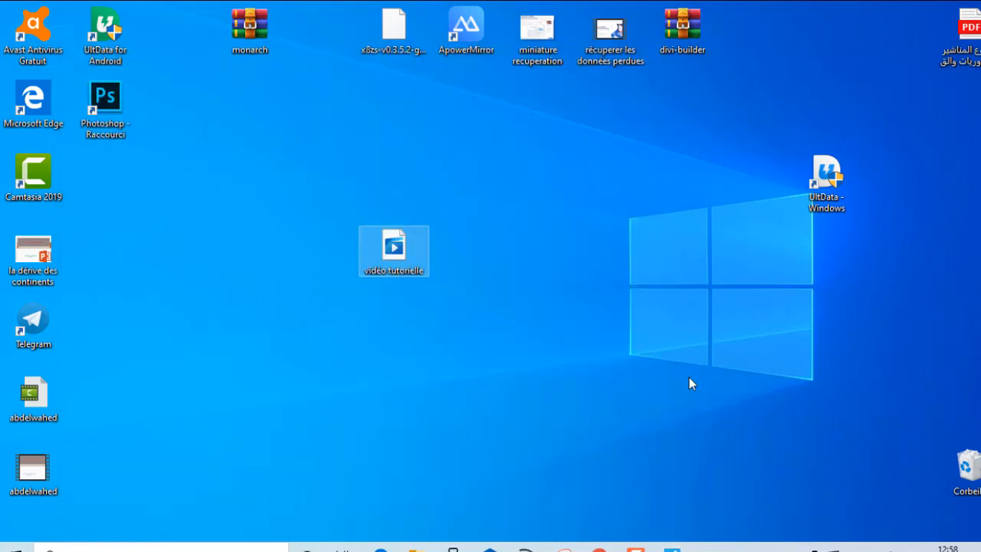